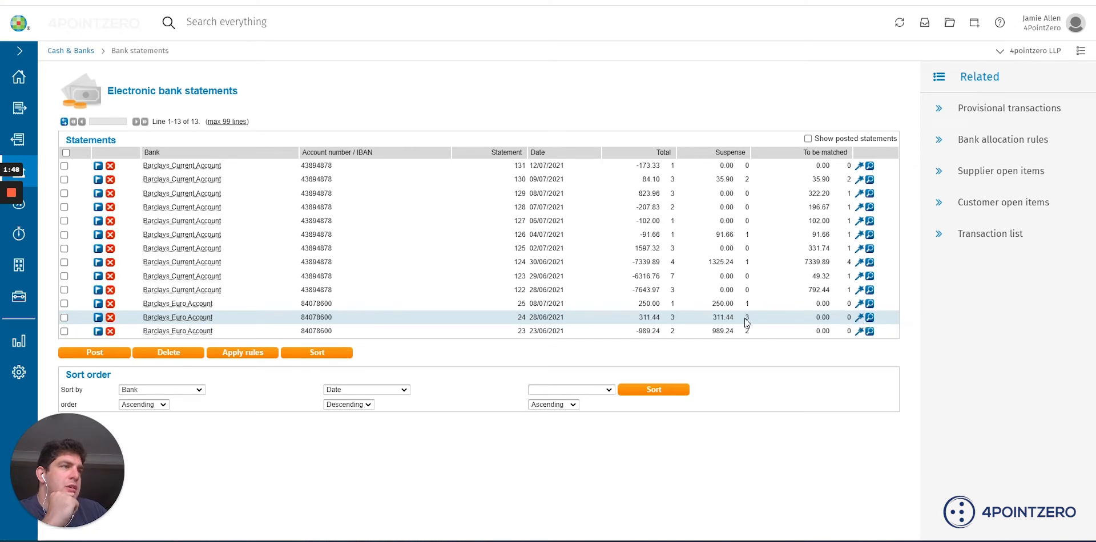
Review the line details of Barclays Euro Account statement 24, and open that statement for managing its lines
{"action": "left_click", "coordinate": [870, 318]}
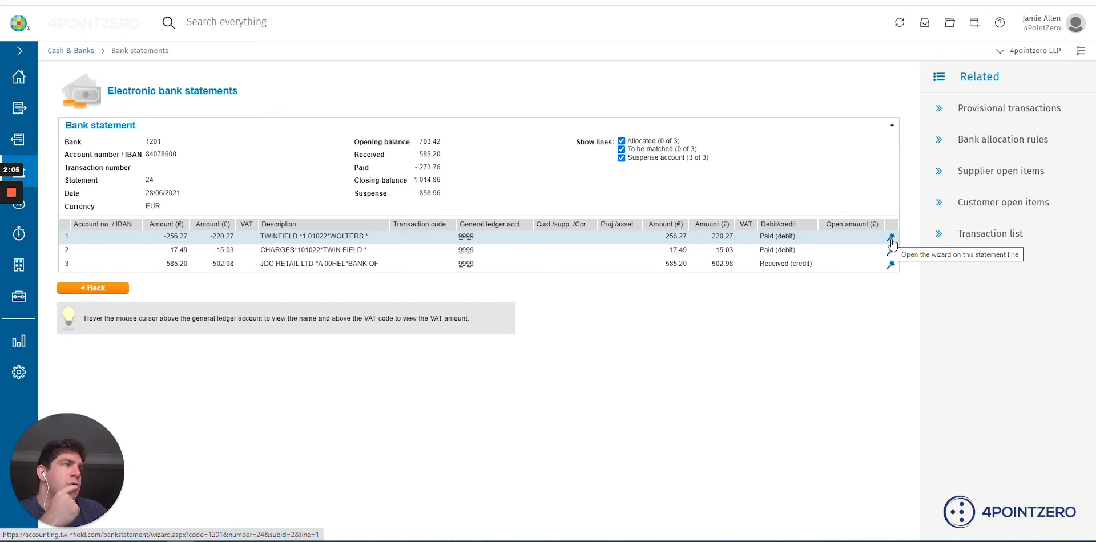
{"action": "left_click", "coordinate": [119, 292]}
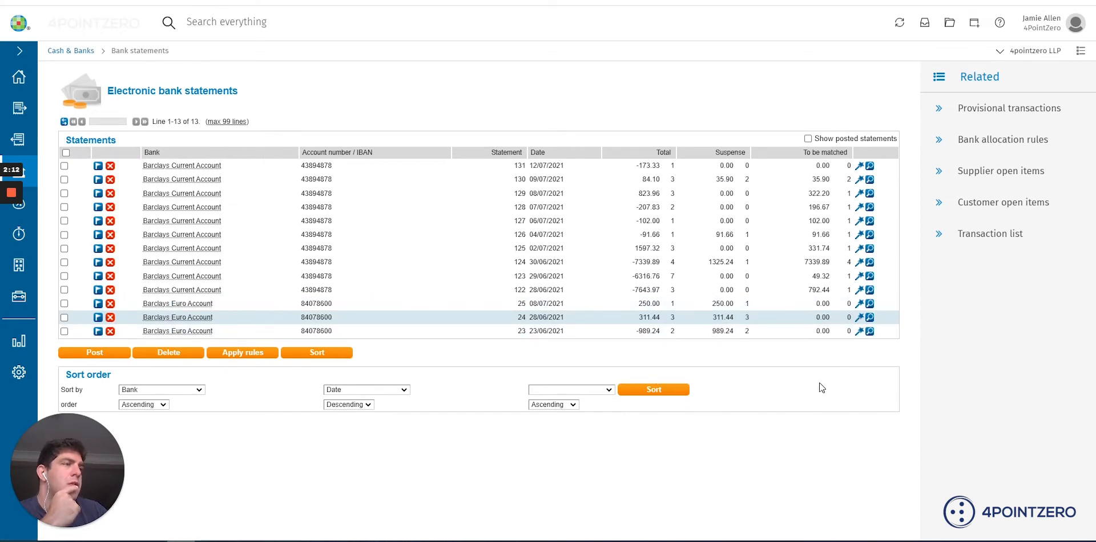
{"action": "left_click", "coordinate": [859, 321]}
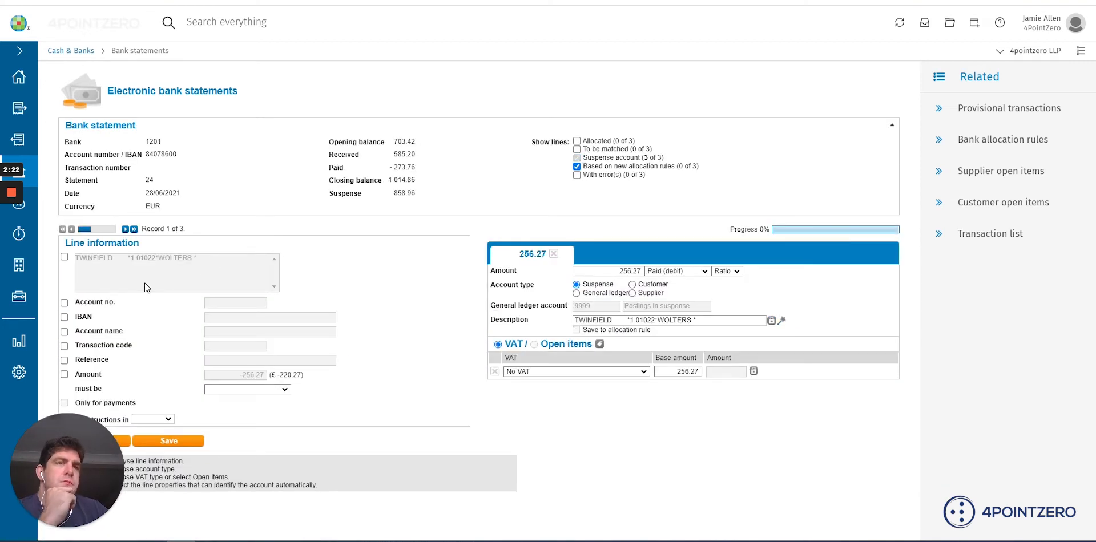
Add an allocation rule instruction to the first line requiring the description to contain TWINFIELD
{"action": "left_click", "coordinate": [64, 257]}
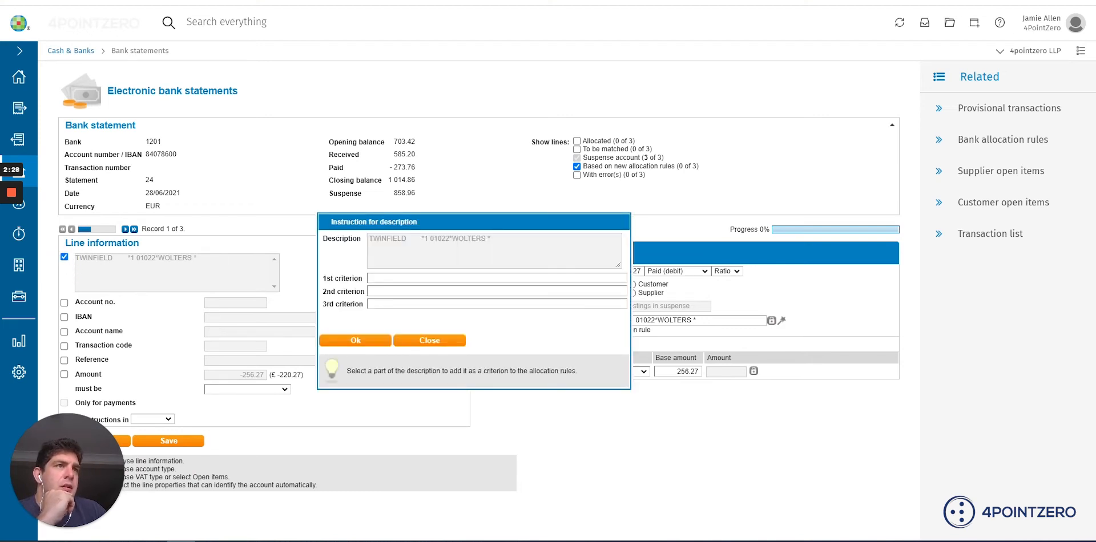
{"action": "left_click_drag", "start_coordinate": [406, 239], "coordinate": [361, 241]}
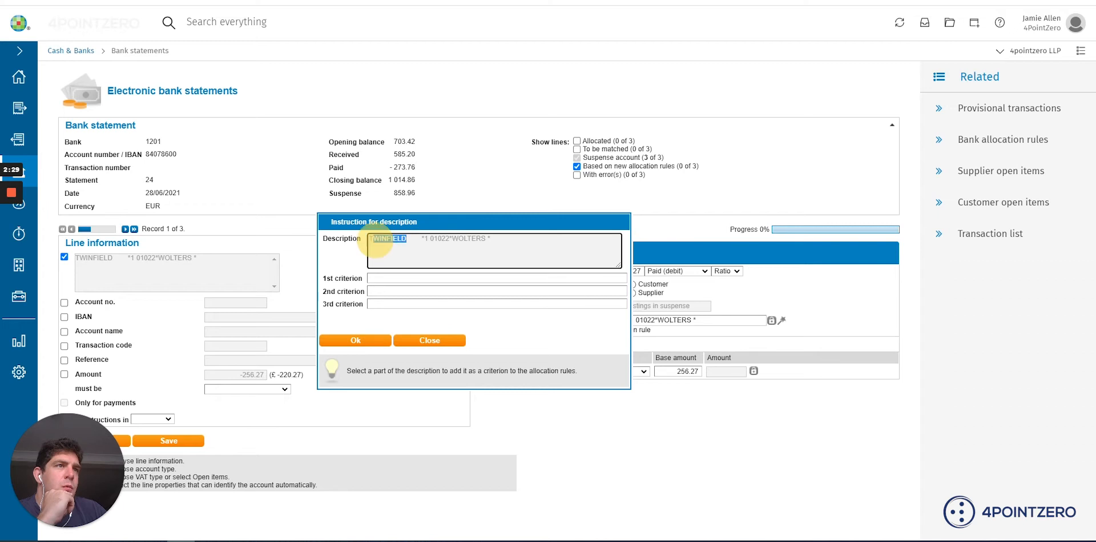
{"action": "left_click", "coordinate": [425, 280]}
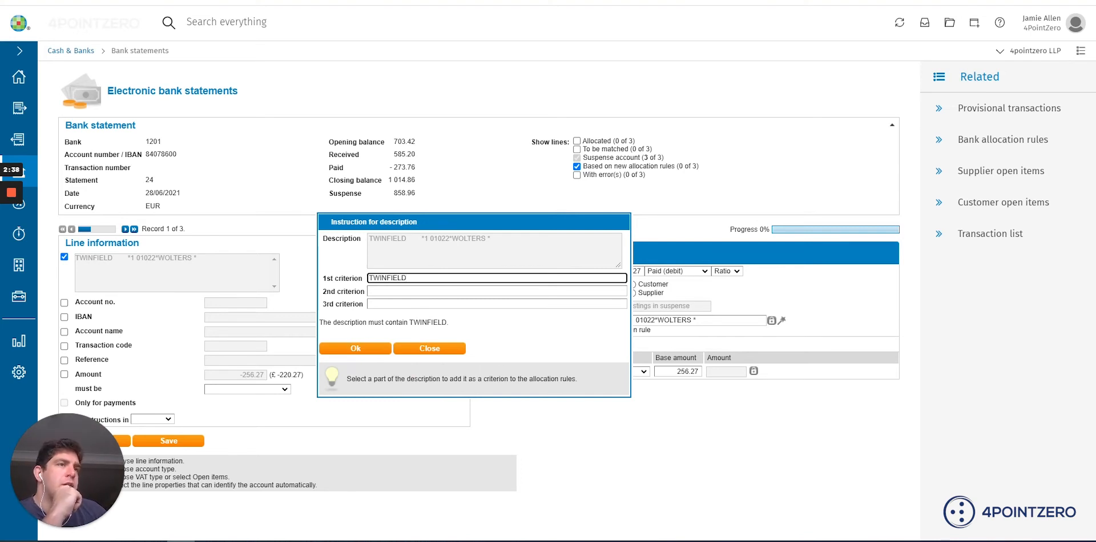
{"action": "left_click", "coordinate": [369, 350]}
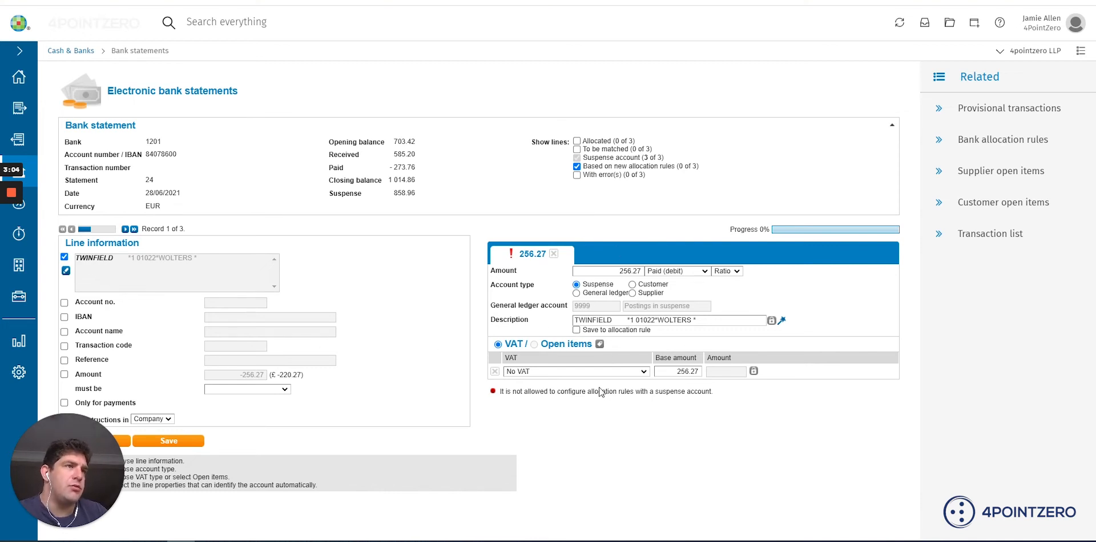
Allocate the 256.27 payment to the supplier Twinfield UK Accounting Ltd (EUR)
{"action": "left_click", "coordinate": [633, 294]}
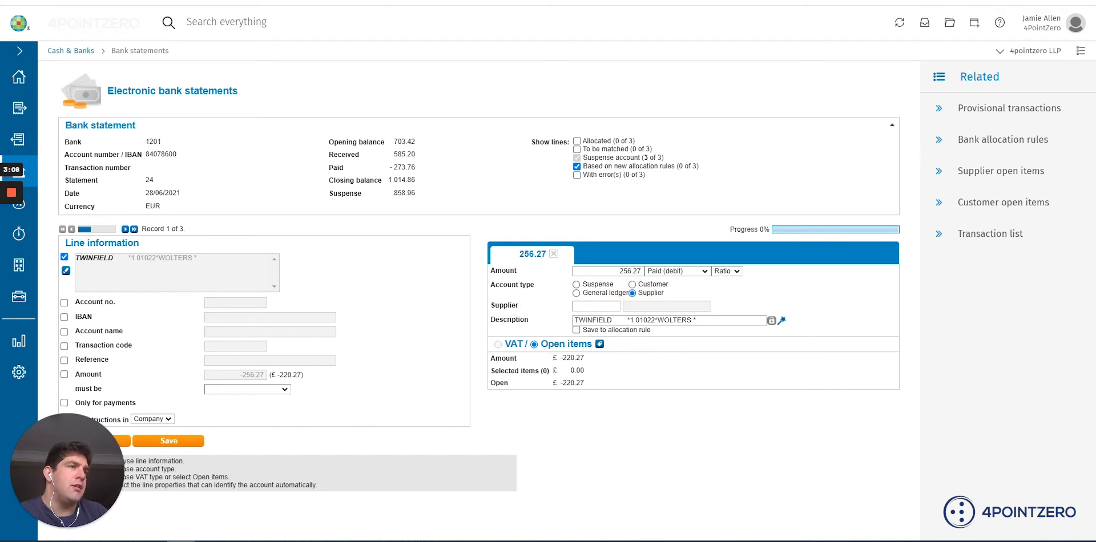
{"action": "left_click", "coordinate": [579, 308]}
{"action": "type", "text": "twinfi"}
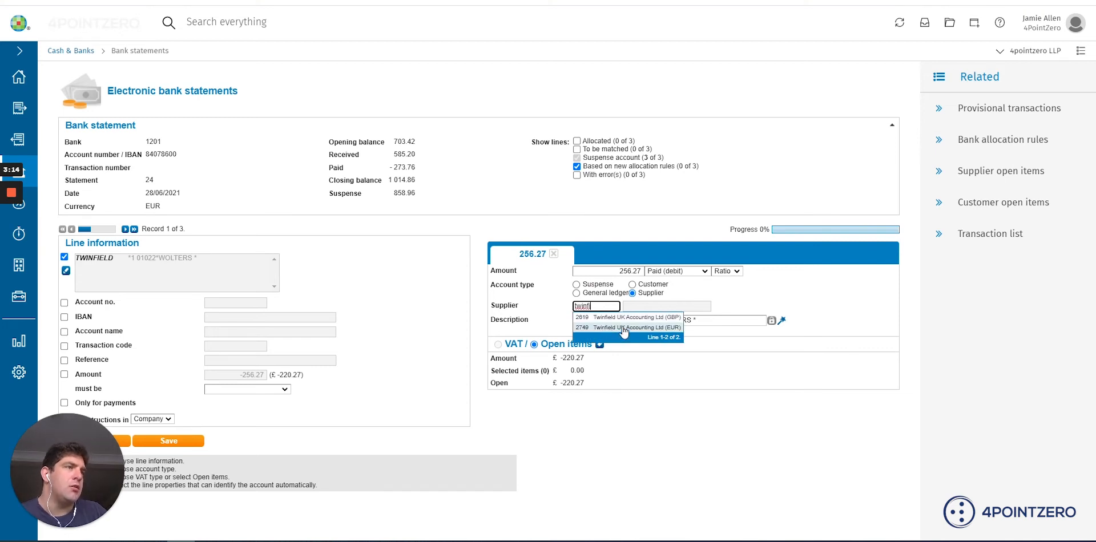
{"action": "left_click", "coordinate": [624, 328]}
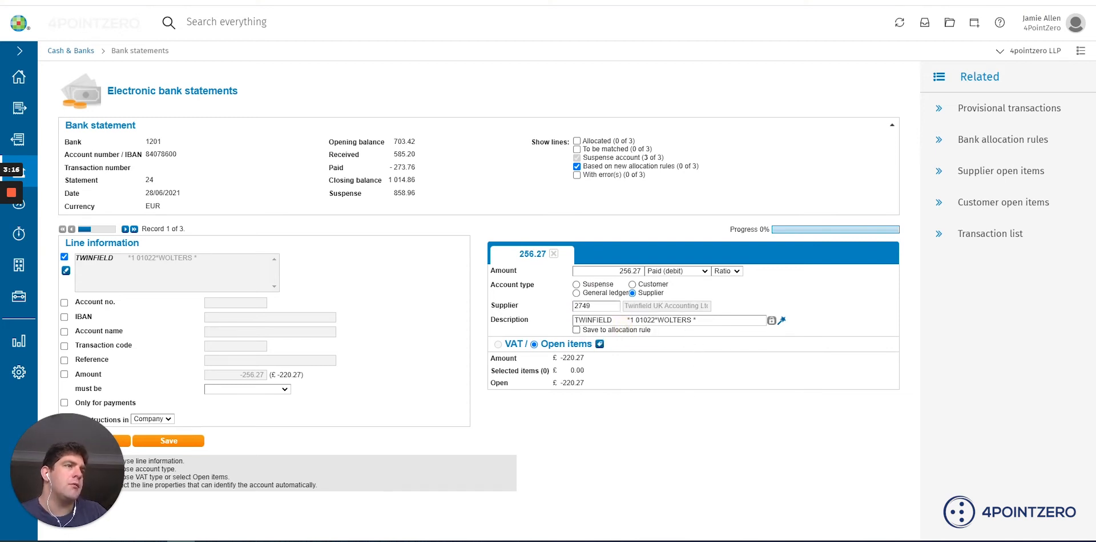
Open the supplier's open items and select only the five invoices dated 31/05/2021 for matching
{"action": "left_click", "coordinate": [599, 344]}
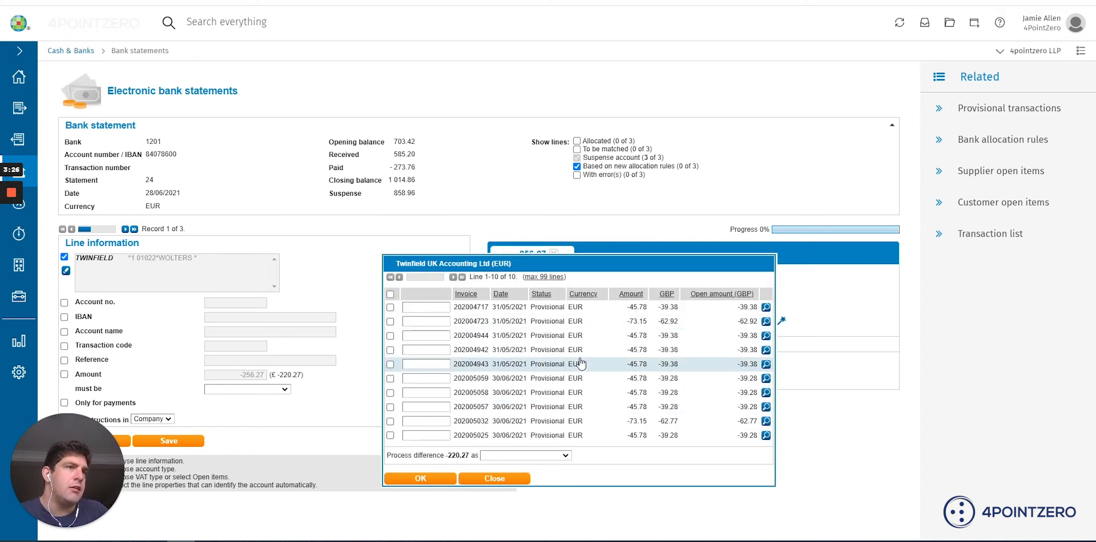
{"action": "left_click", "coordinate": [390, 294]}
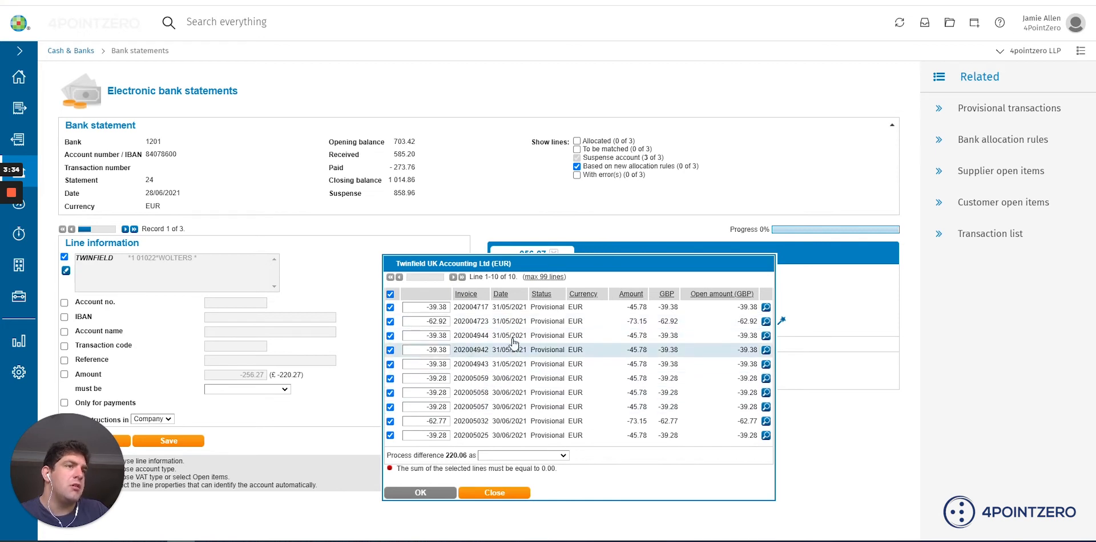
{"action": "left_click", "coordinate": [390, 378]}
{"action": "left_click", "coordinate": [390, 392]}
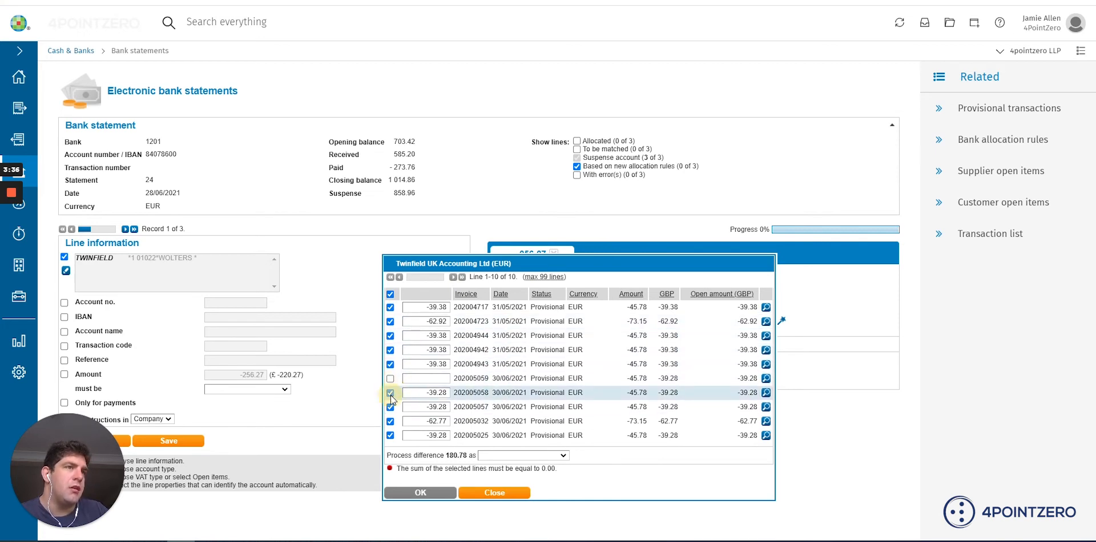
{"action": "left_click", "coordinate": [390, 407]}
{"action": "left_click", "coordinate": [389, 421]}
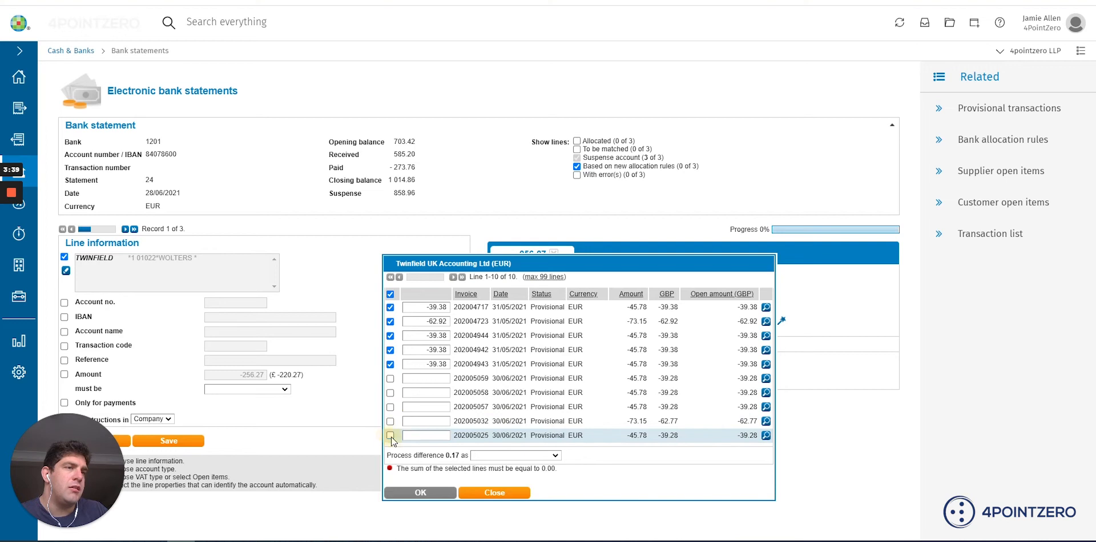
{"action": "left_click", "coordinate": [390, 435]}
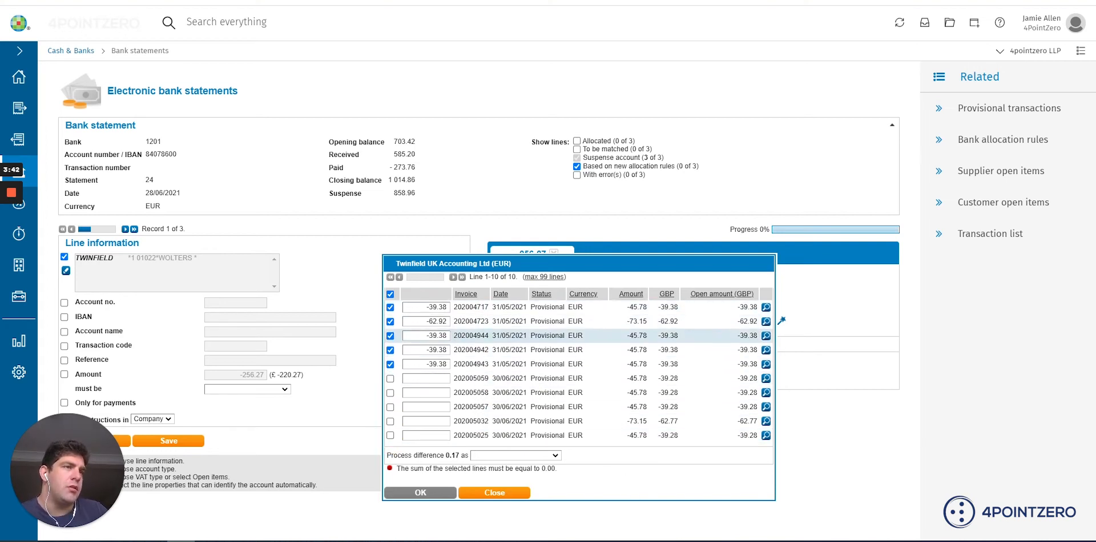
Process the remaining difference as an exchange rate difference and confirm the matched open items
{"action": "left_click", "coordinate": [480, 455]}
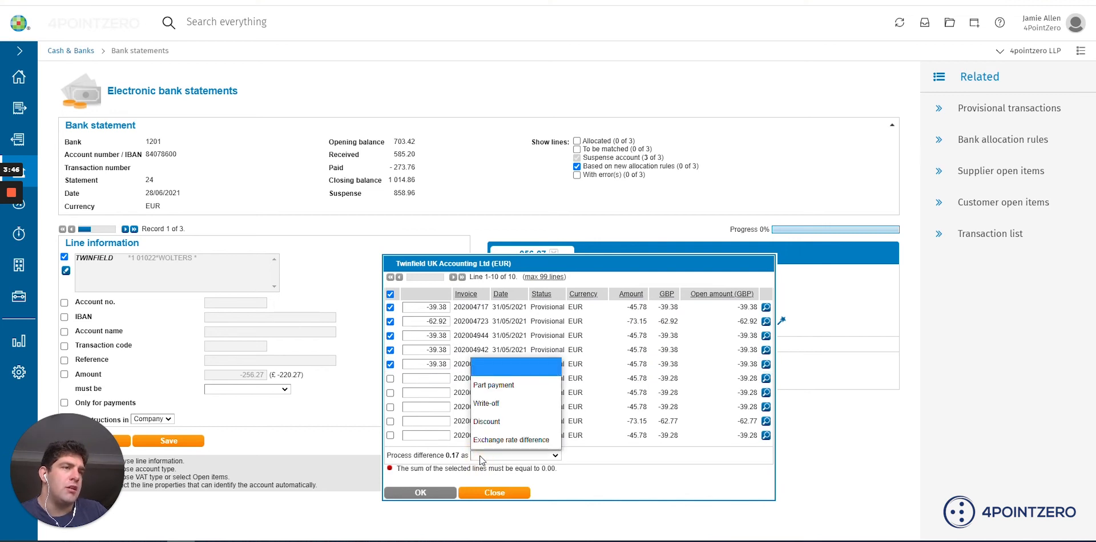
{"action": "left_click", "coordinate": [507, 440]}
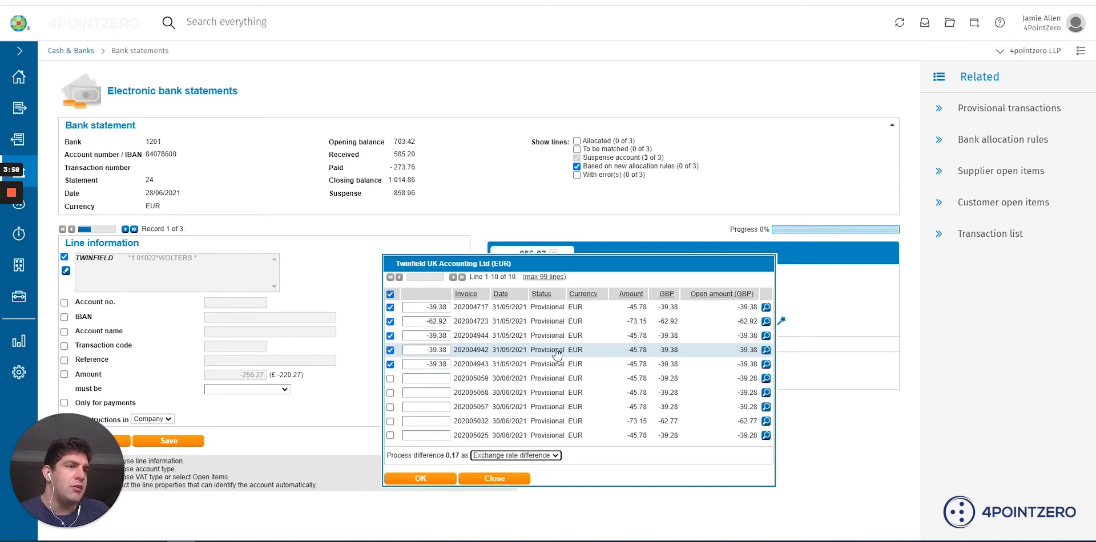
{"action": "left_click", "coordinate": [522, 456]}
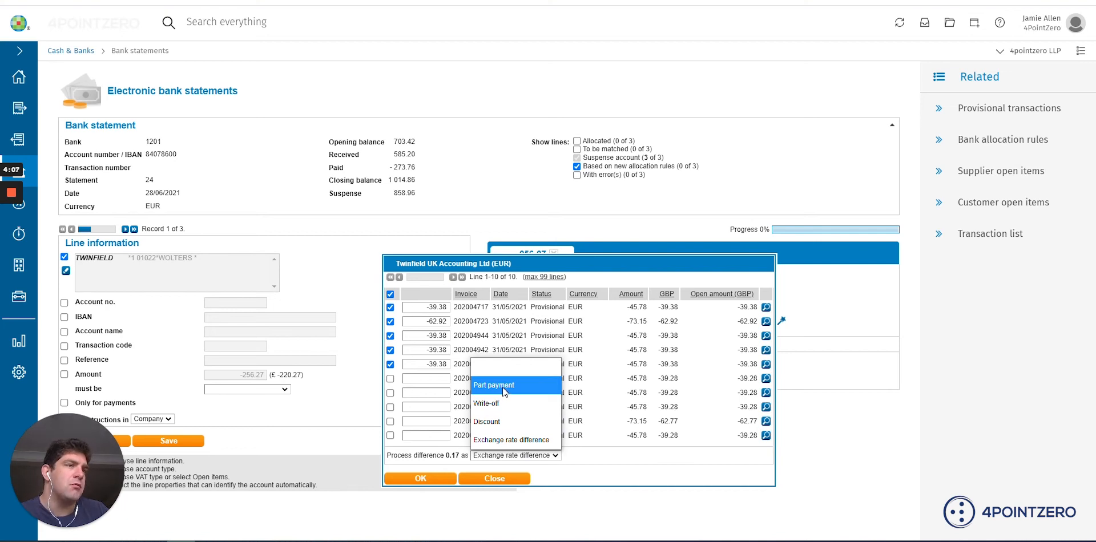
{"action": "left_click", "coordinate": [412, 482]}
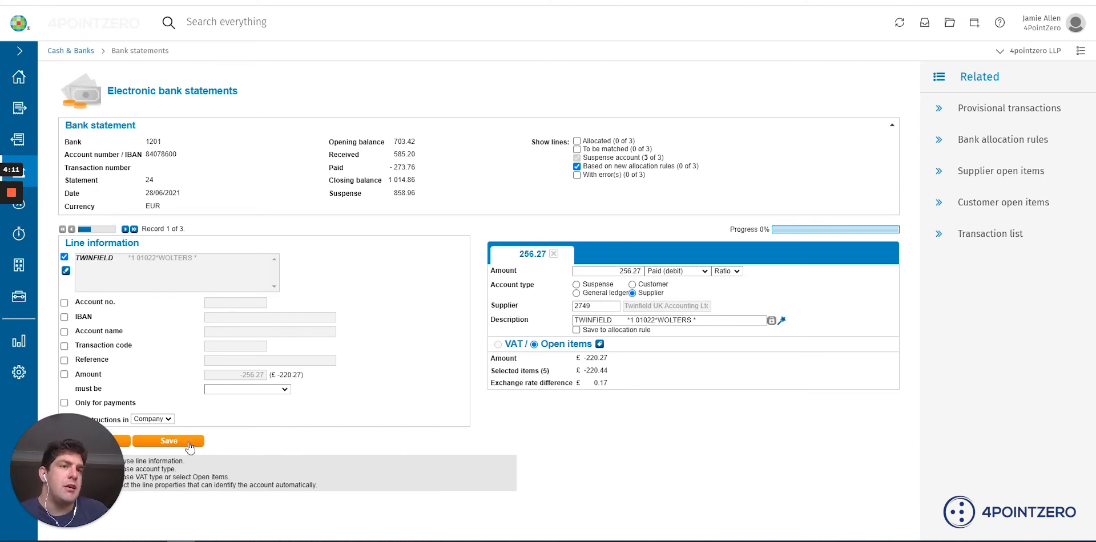
Go to the next statement line and add an allocation instruction requiring the description to contain CHARGES
{"action": "left_click", "coordinate": [125, 229]}
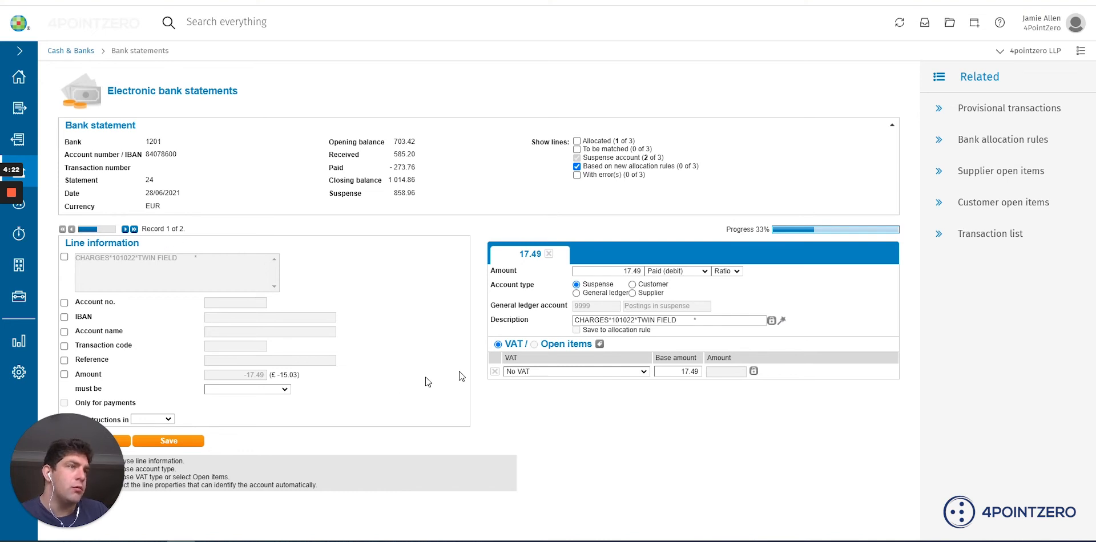
{"action": "left_click", "coordinate": [64, 257]}
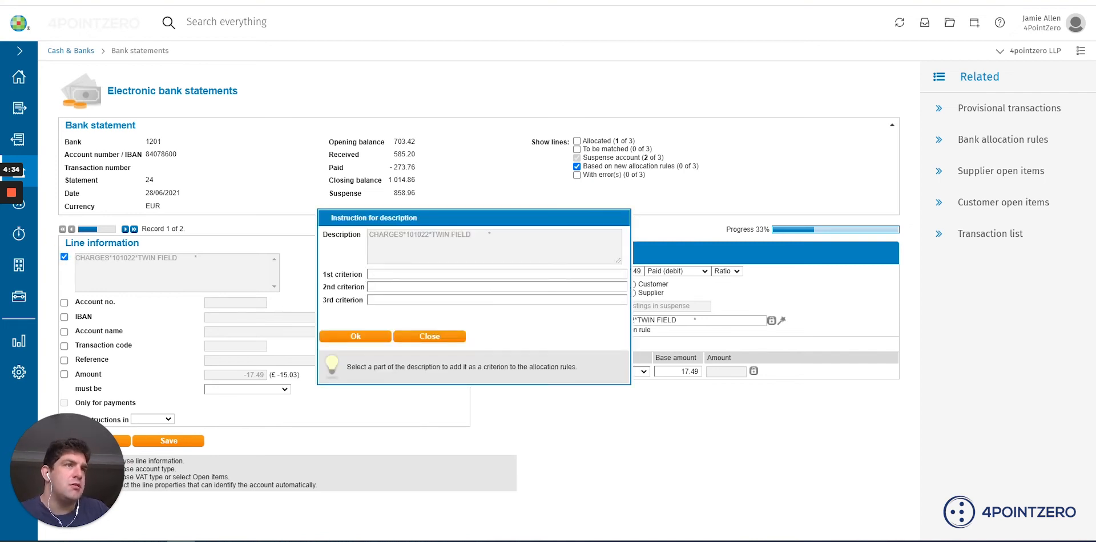
{"action": "left_click_drag", "start_coordinate": [402, 234], "coordinate": [360, 234]}
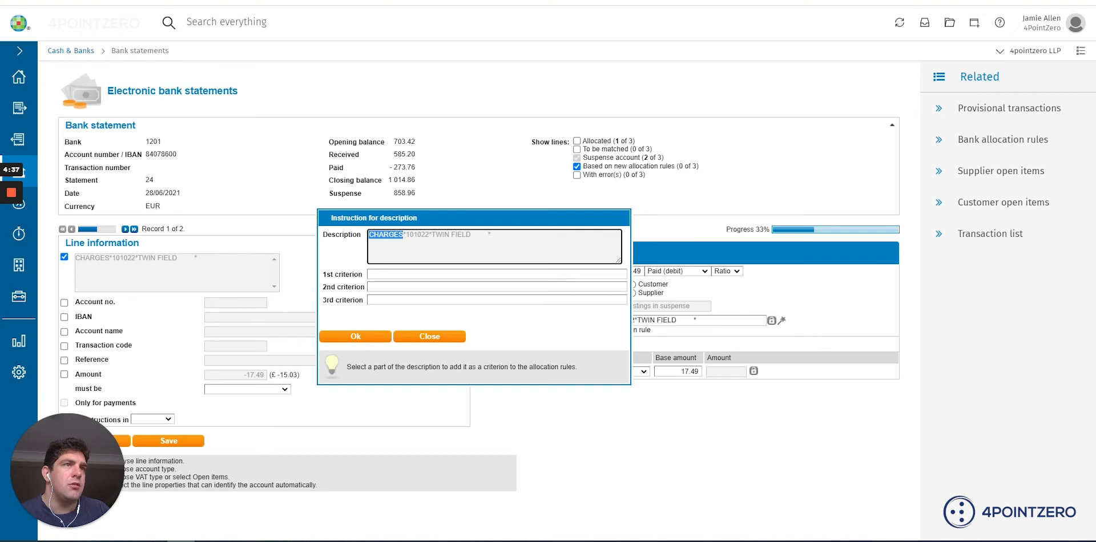
{"action": "left_click", "coordinate": [416, 274]}
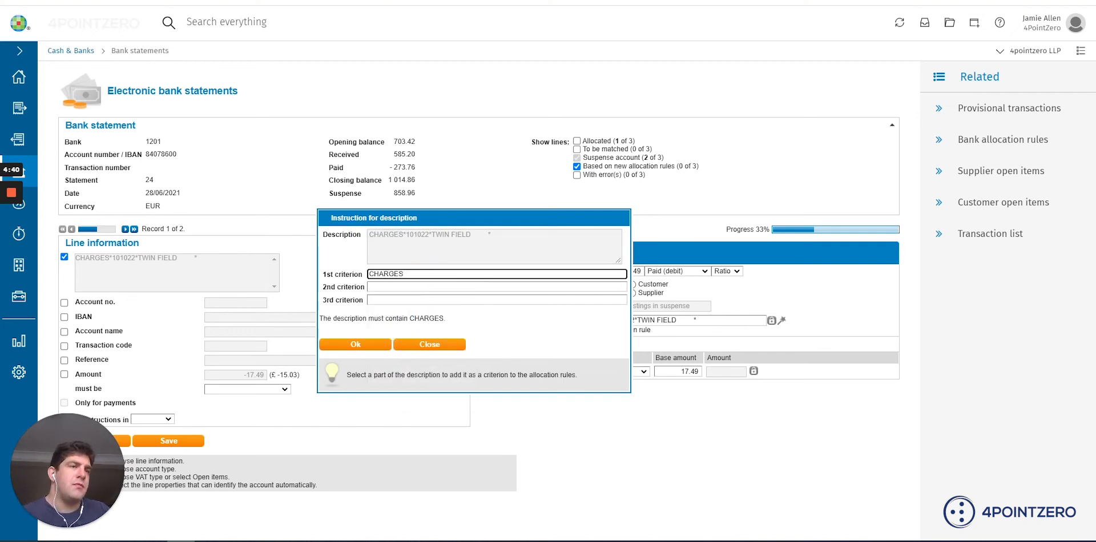
{"action": "left_click", "coordinate": [363, 345]}
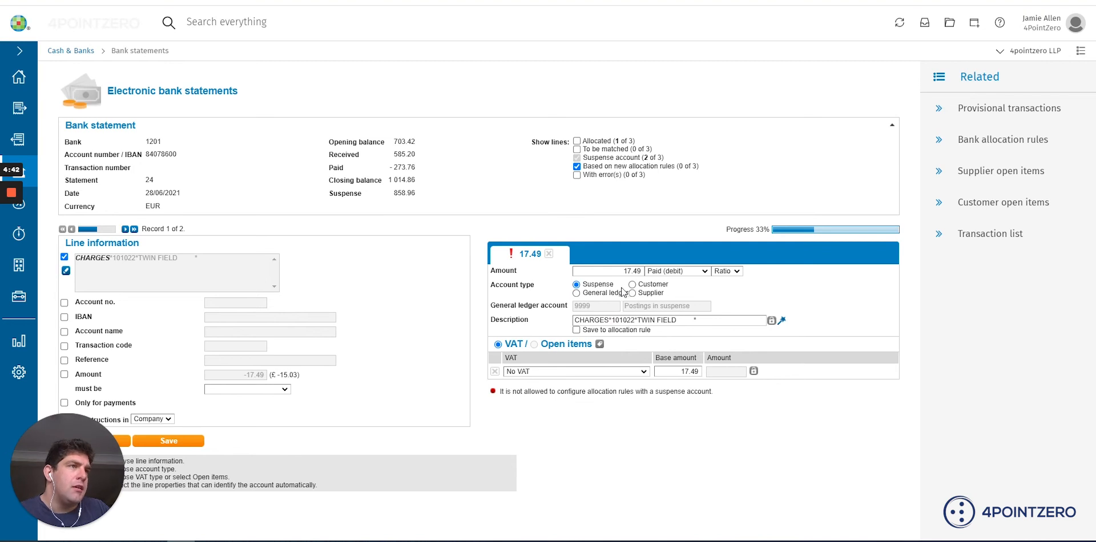
Allocate the charges line to the Bank Charges general ledger account, keeping the VAT option selected
{"action": "left_click", "coordinate": [576, 293]}
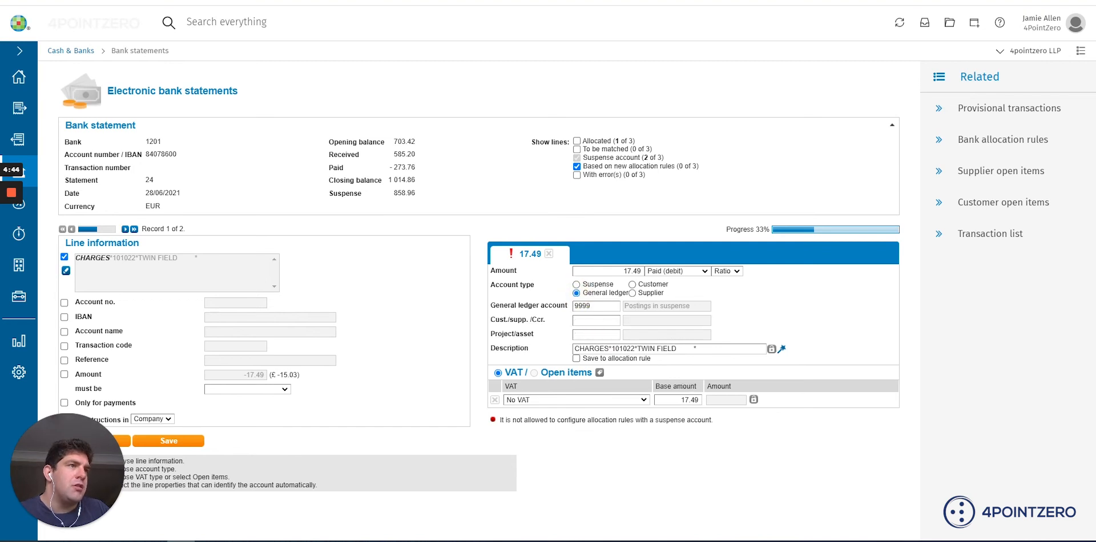
{"action": "double_click", "coordinate": [585, 306]}
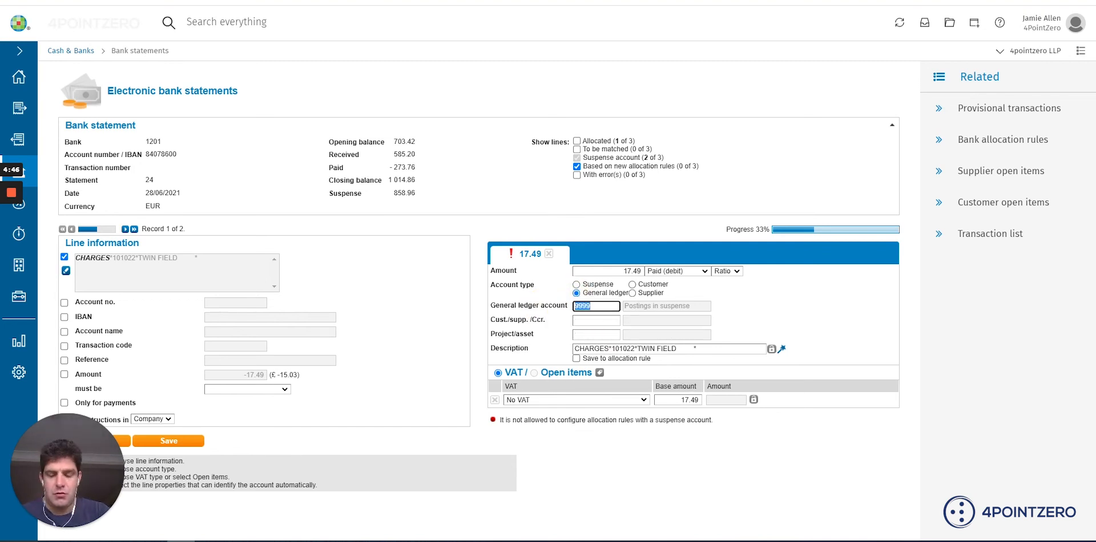
{"action": "type", "text": "bank ch"}
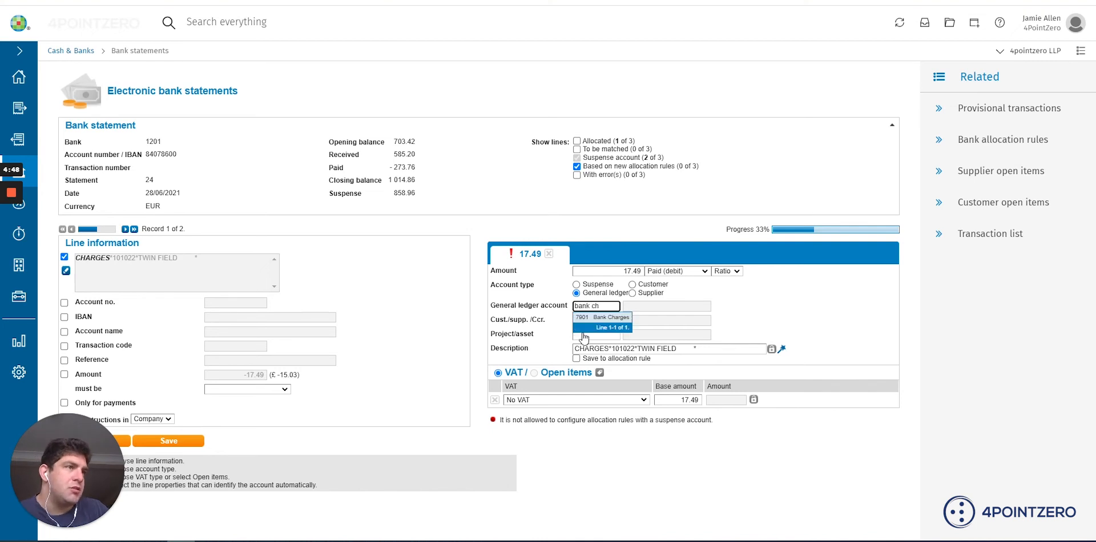
{"action": "left_click", "coordinate": [601, 318]}
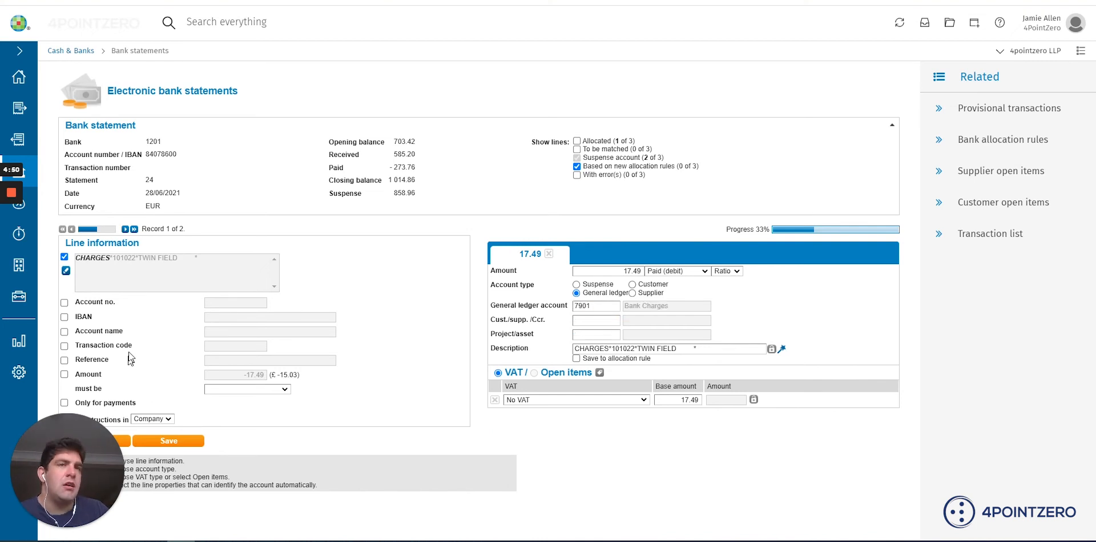
{"action": "left_click", "coordinate": [496, 373]}
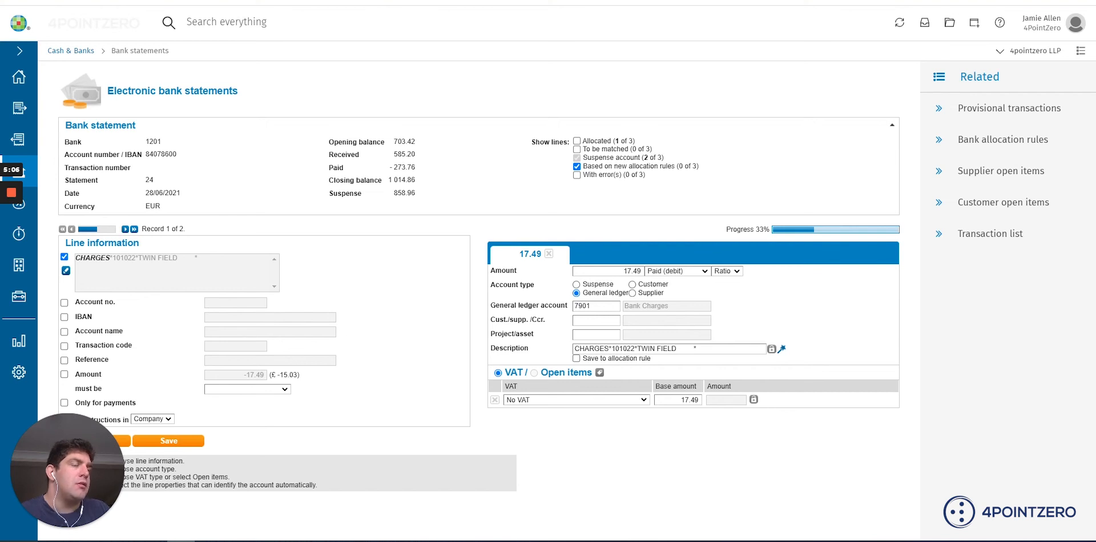
Split the charges line by setting its amount to 15.00, and remove the split for the remainder
{"action": "double_click", "coordinate": [633, 271]}
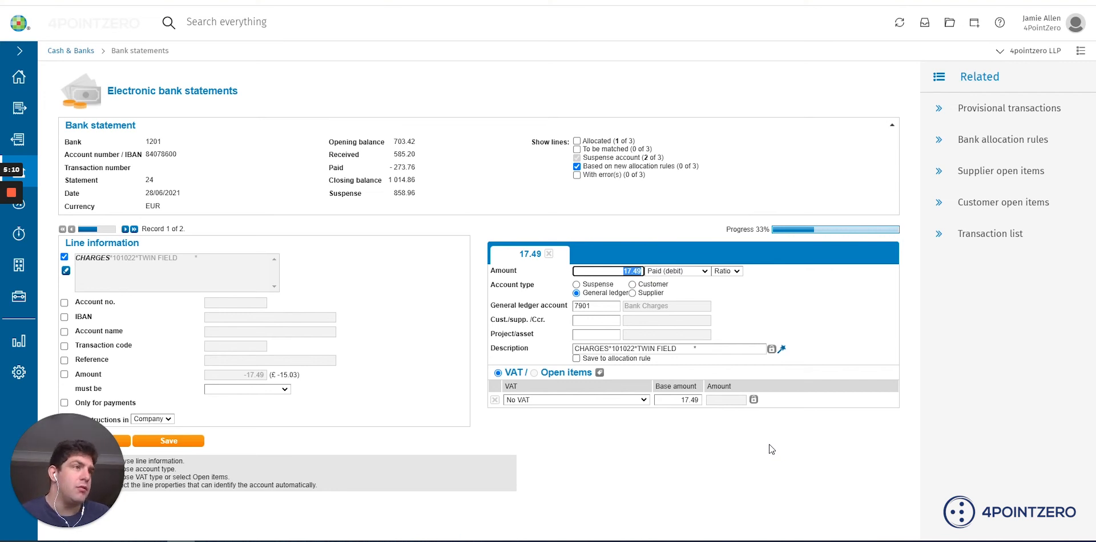
{"action": "type", "text": "15"}
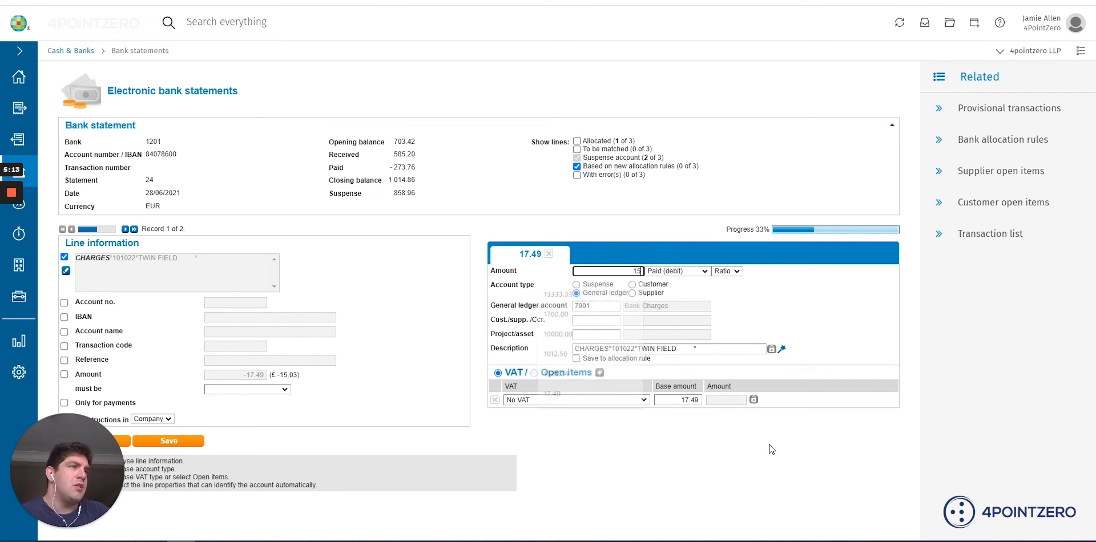
{"action": "key", "text": "Return"}
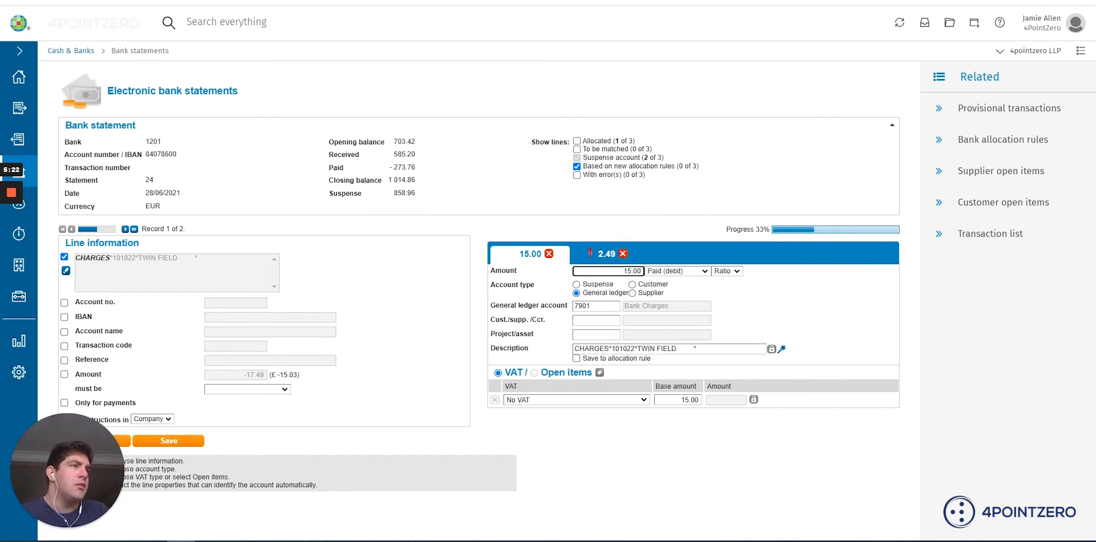
{"action": "left_click", "coordinate": [606, 255]}
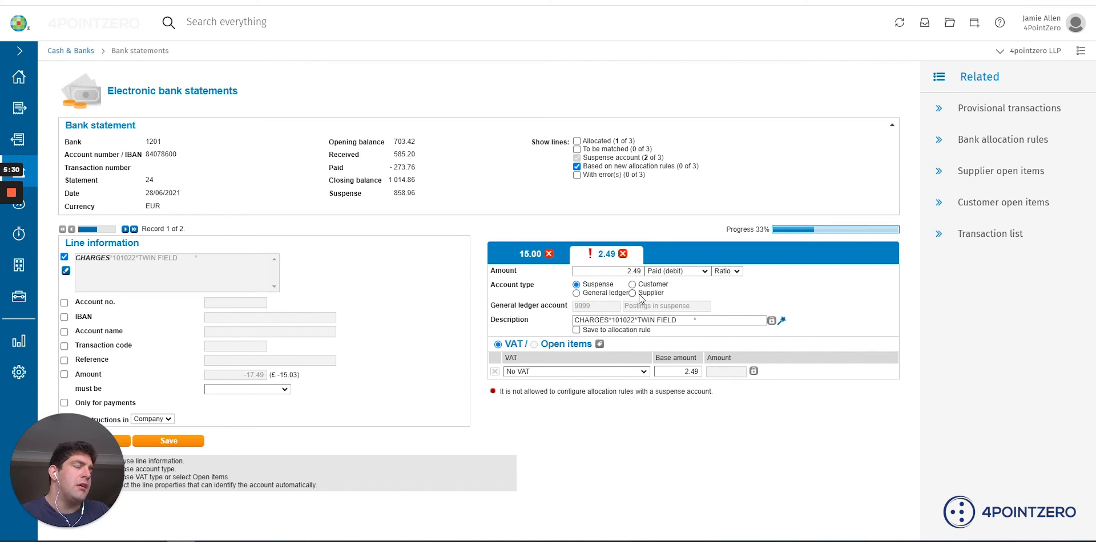
{"action": "left_click", "coordinate": [623, 254]}
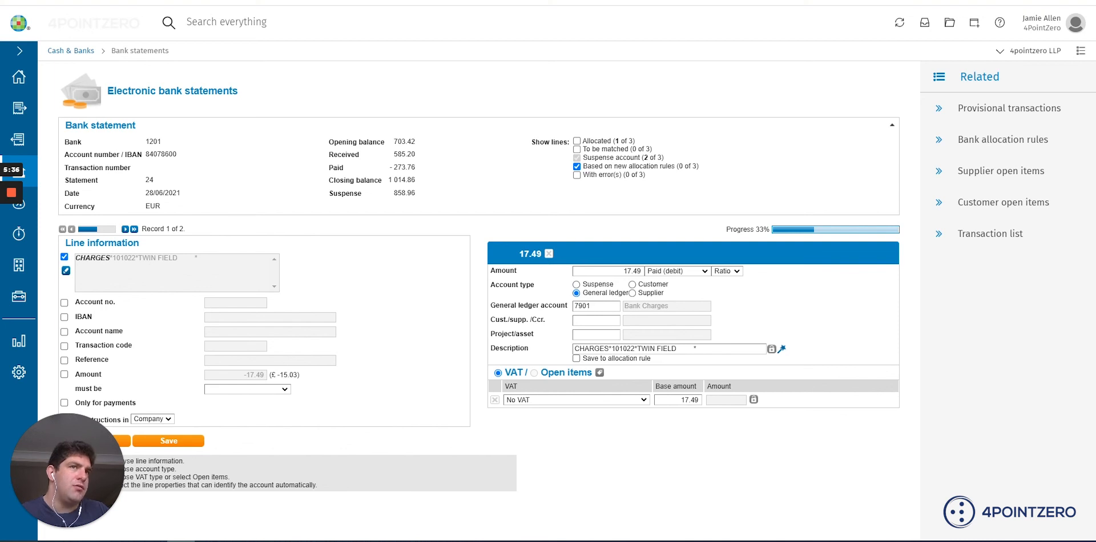
Save the charges line's allocation and select all bank statements in the overview list
{"action": "left_click", "coordinate": [167, 443]}
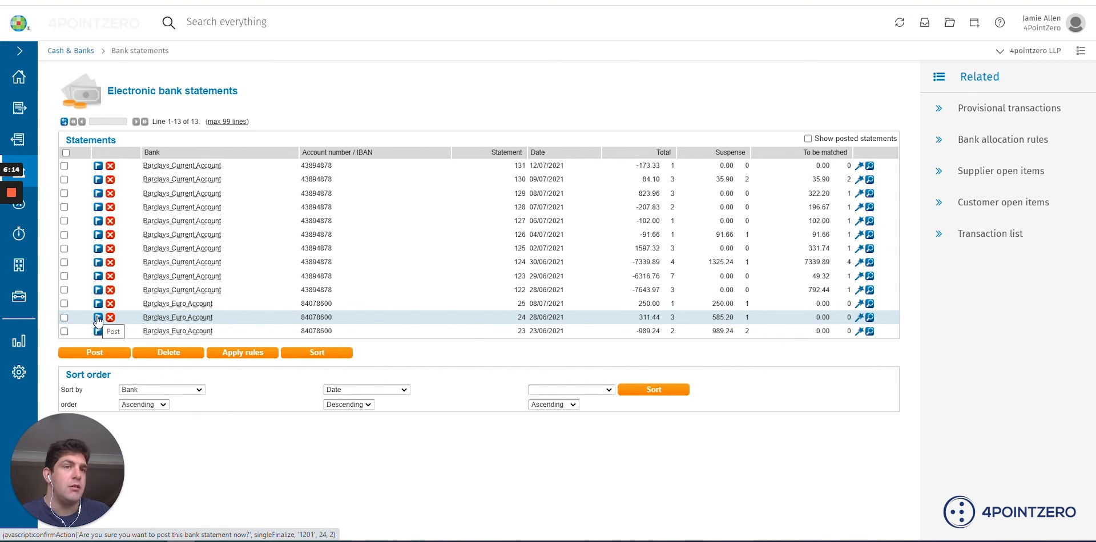
{"action": "left_click", "coordinate": [66, 153]}
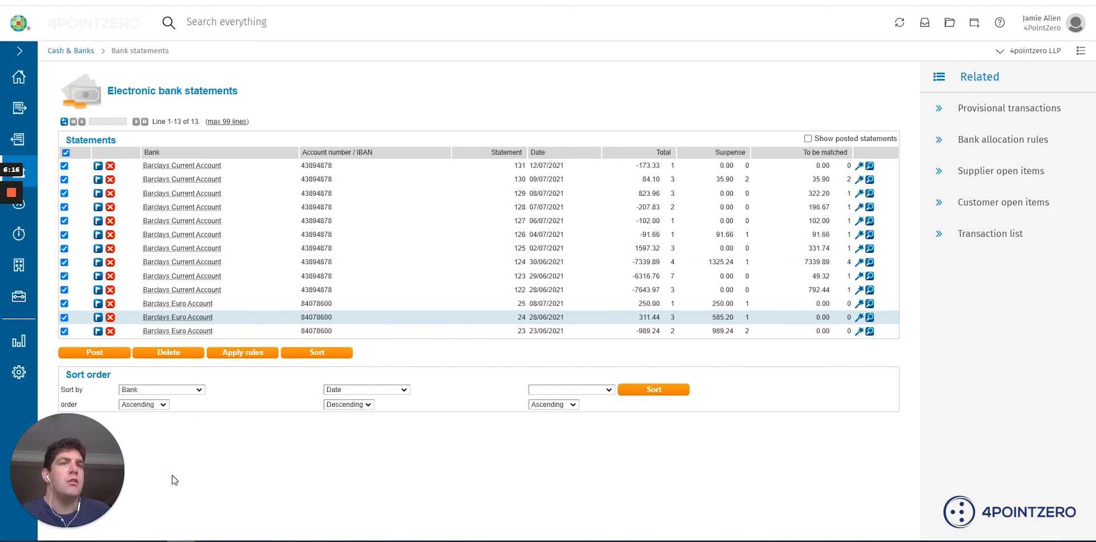